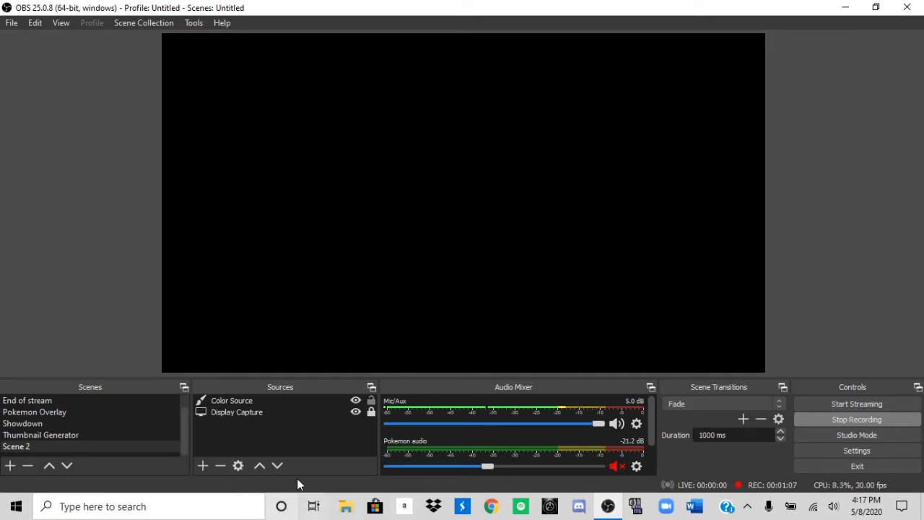
Hide the Color Source to reveal the display capture and show it again
left_click(355, 401)
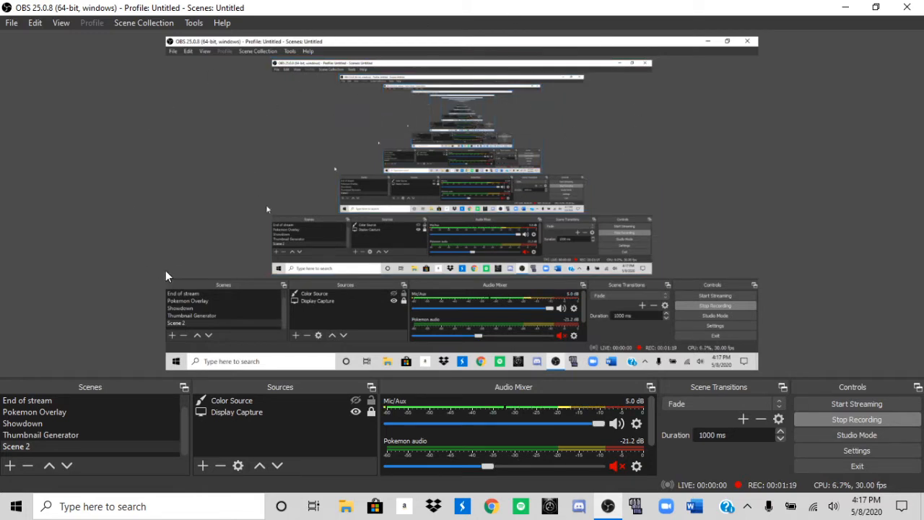
left_click(356, 401)
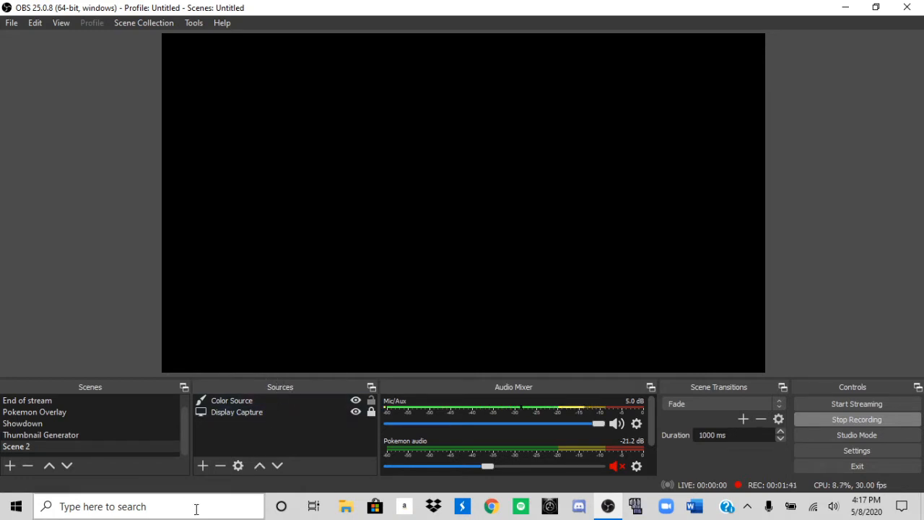
Add a new Video Capture Device source to Scene 2 with its default settings
left_click(202, 466)
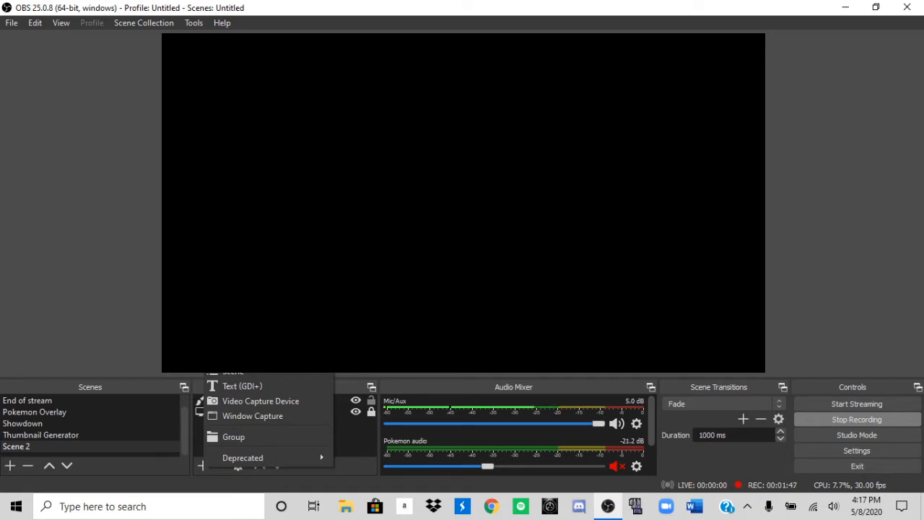
left_click(257, 402)
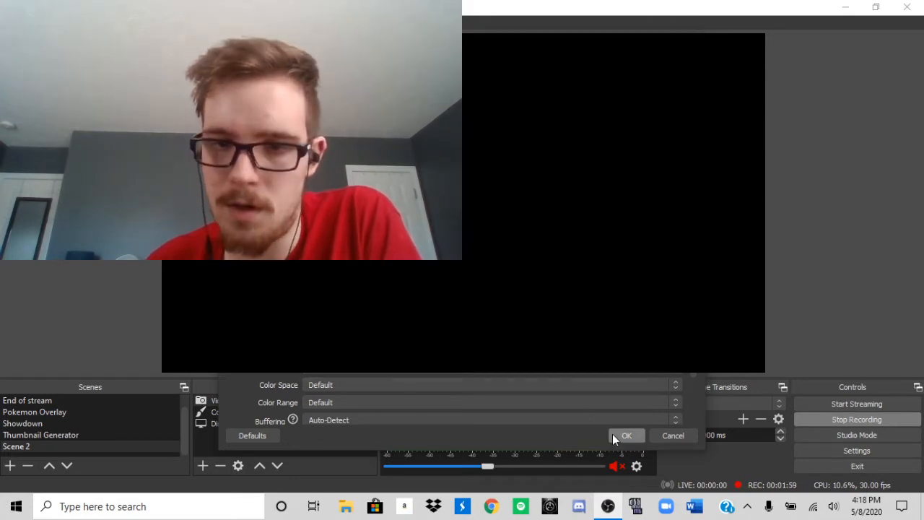
left_click(612, 434)
Shrink the webcam picture to about 30 percent of the canvas width and hide the Color Source
left_click(202, 465)
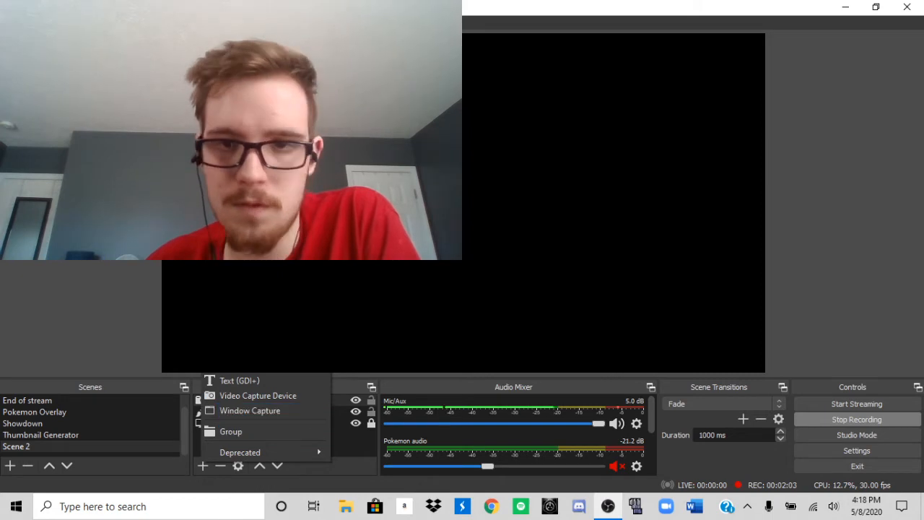
left_click(404, 325)
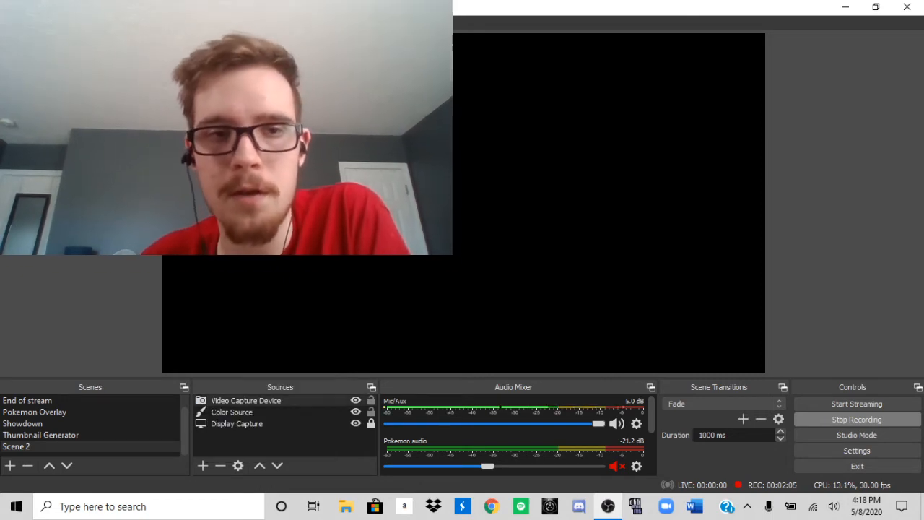
left_click(337, 399)
left_click(356, 411)
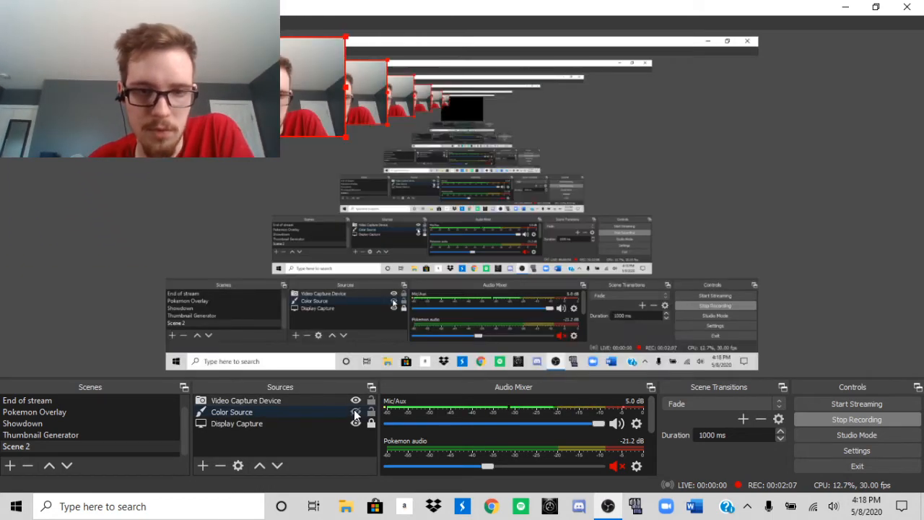
left_click(203, 462)
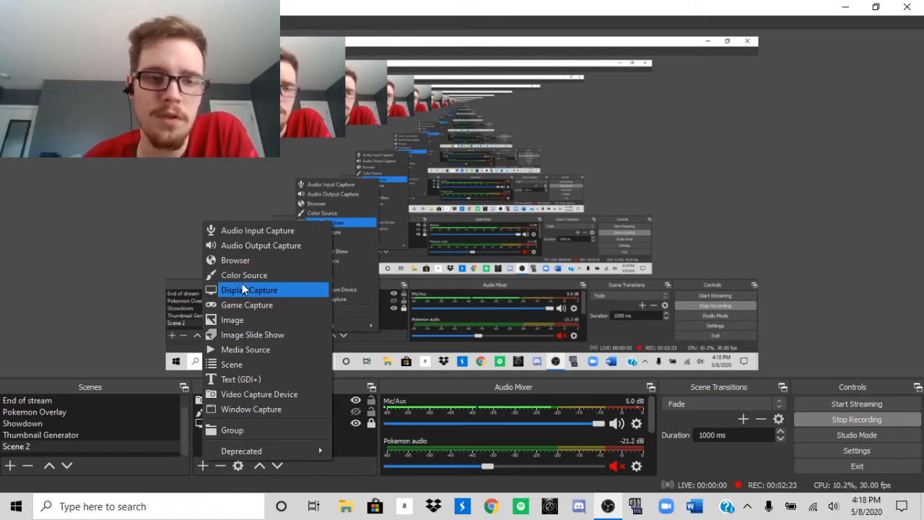
left_click(488, 505)
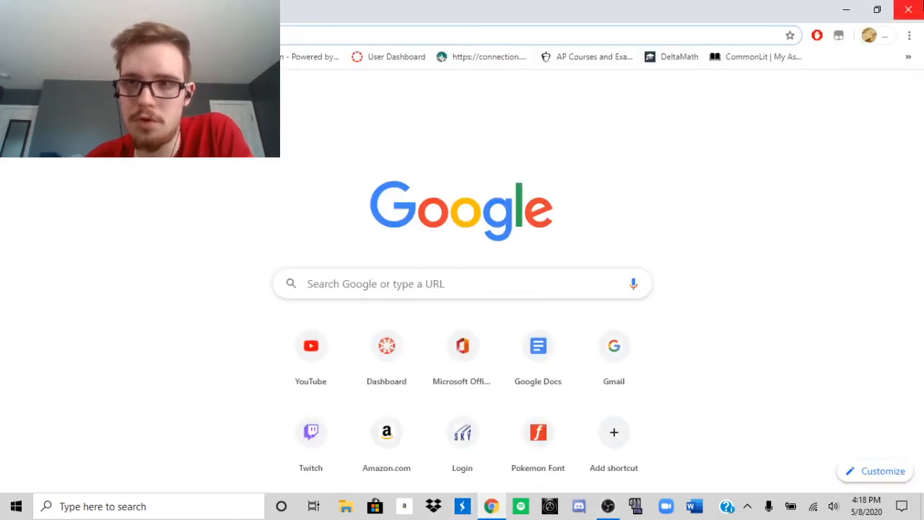
left_click(908, 10)
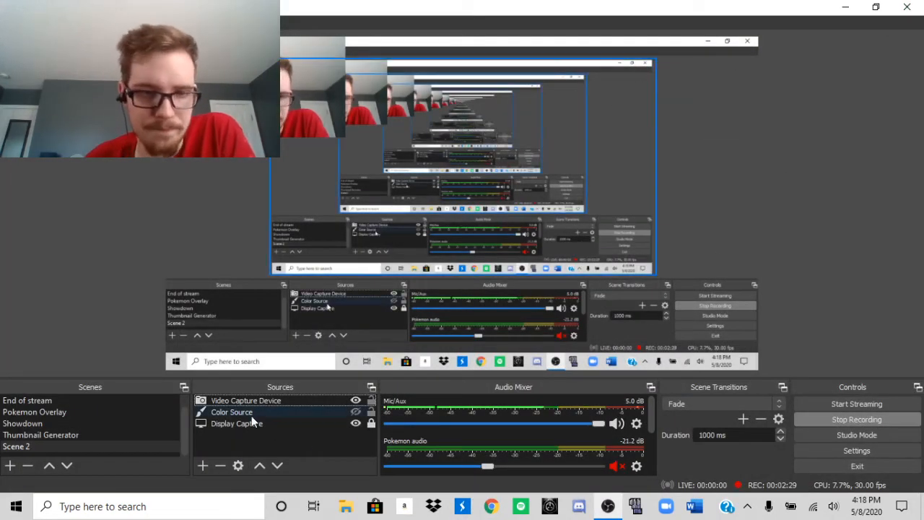
left_click(203, 465)
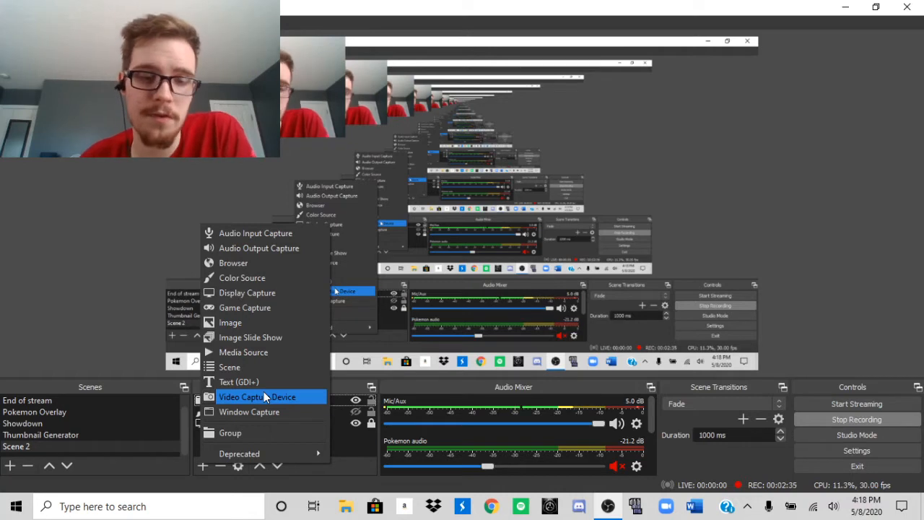
left_click(57, 312)
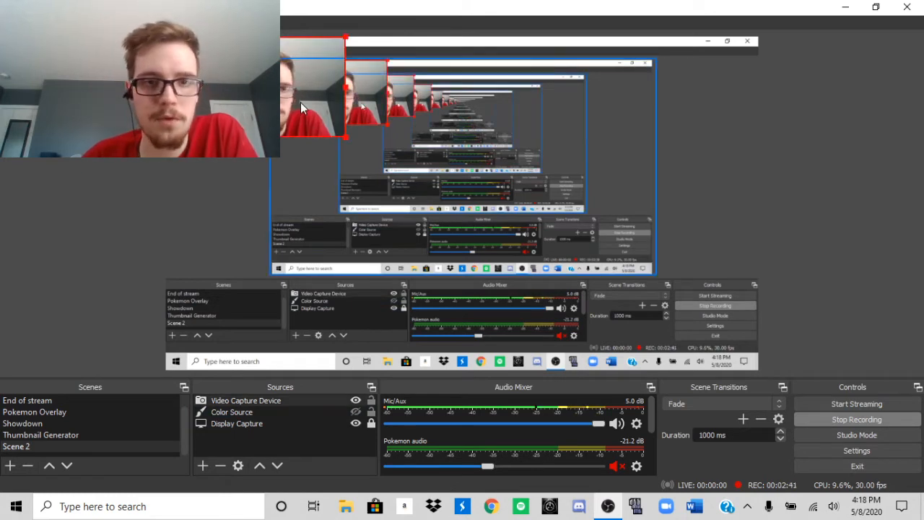
Enlarge the webcam picture to about a third of the canvas width and place it in the canvas's upper-left corner
left_click_drag(301, 102, 419, 278)
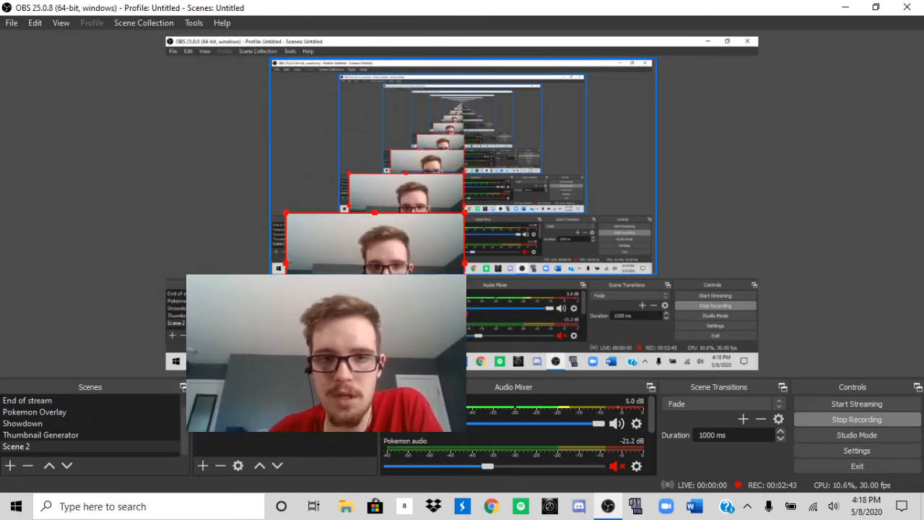
left_click_drag(465, 213, 482, 202)
left_click_drag(426, 263, 299, 90)
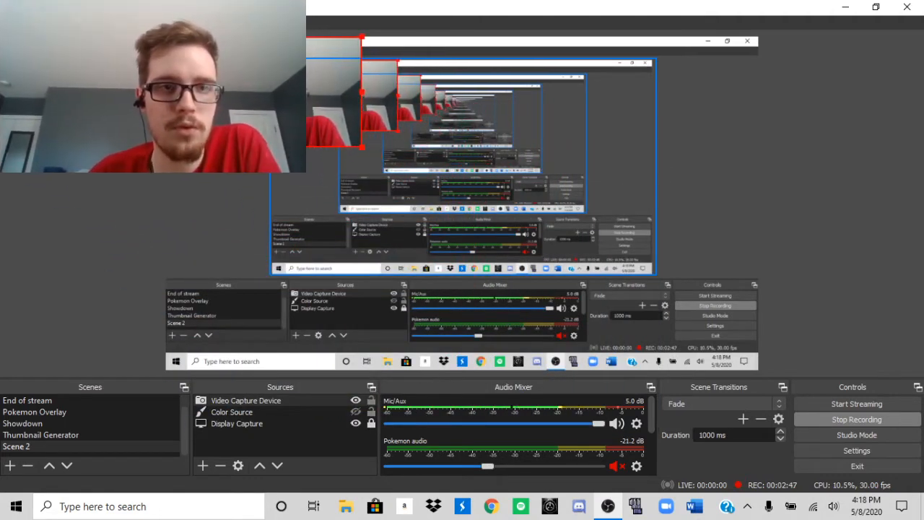
right_click(298, 90)
left_click(838, 126)
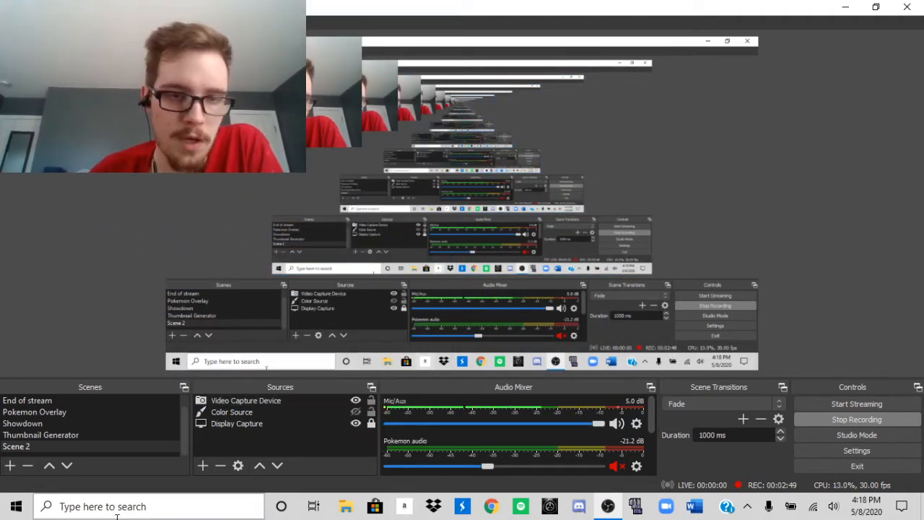
Add a new Text (GDI+) source reading "Hello!" and shrink it on the canvas just below the webcam picture
left_click(204, 467)
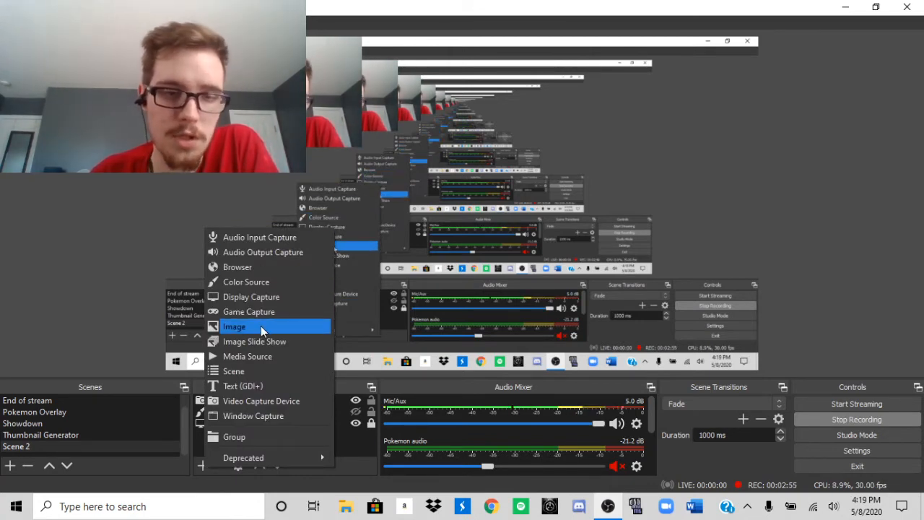
left_click(274, 381)
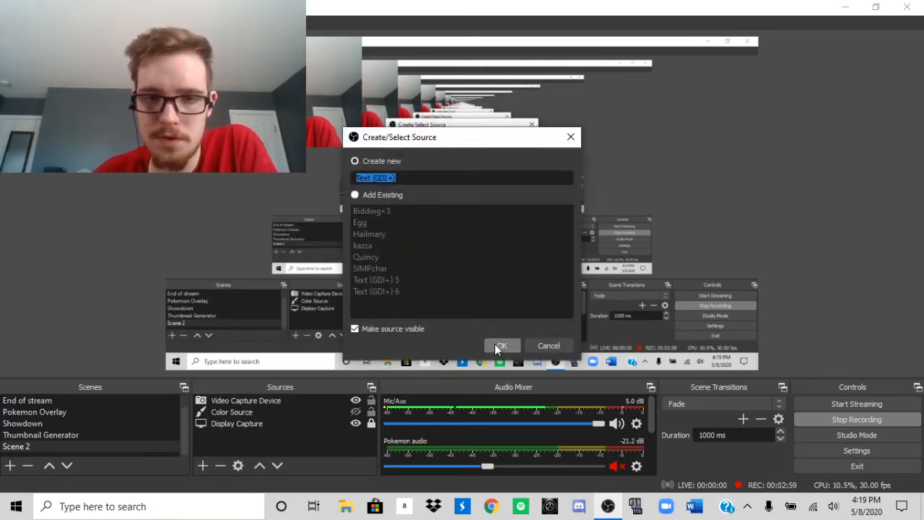
left_click(496, 344)
type("Hello")
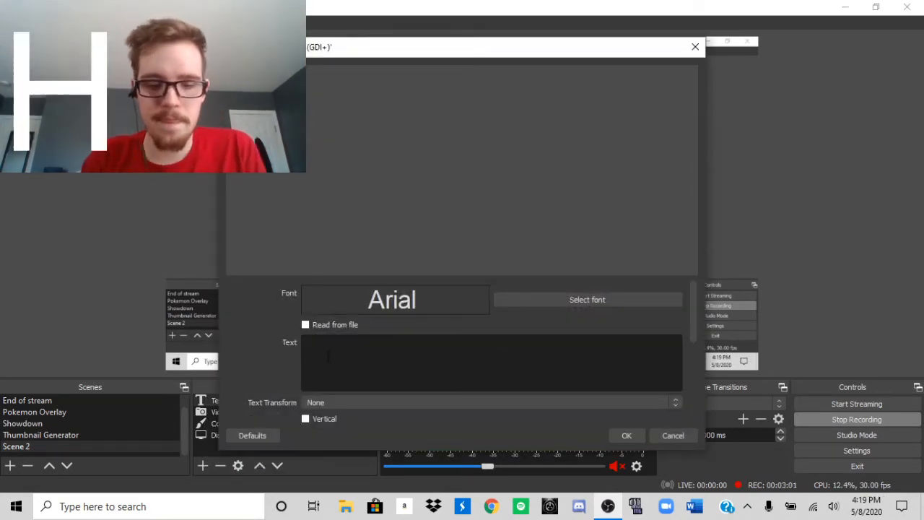
type("!")
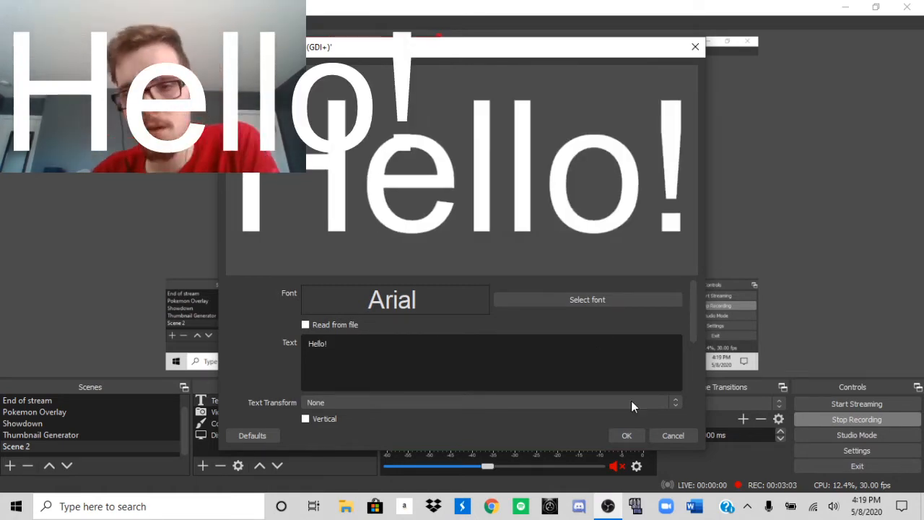
left_click(628, 435)
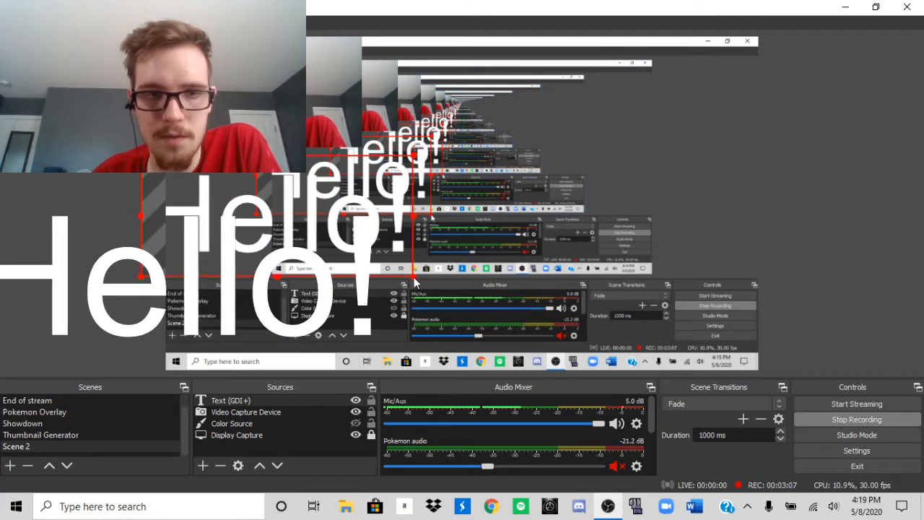
left_click_drag(415, 278, 282, 178)
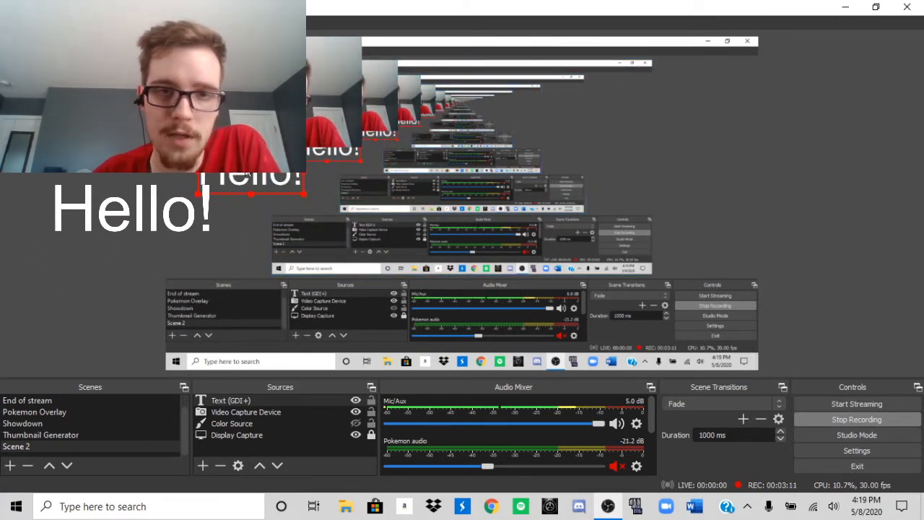
Examine the font and formatting properties of the "Hello!" text source
right_click(249, 180)
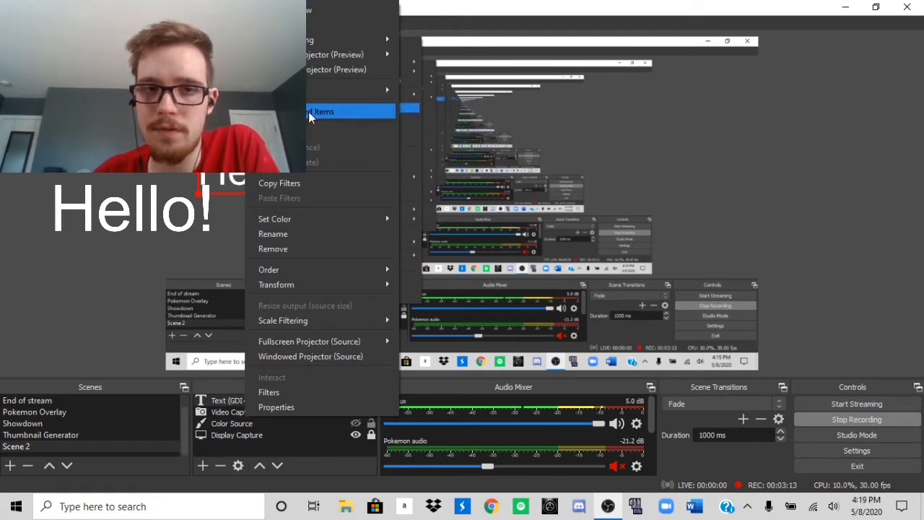
left_click(299, 407)
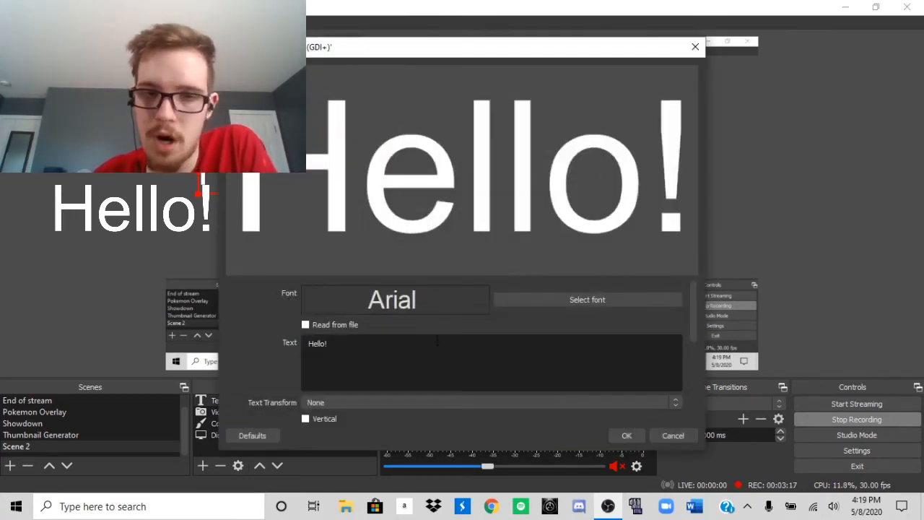
scroll(691, 308, "down", 1)
left_click_drag(691, 308, 682, 350)
left_click(672, 435)
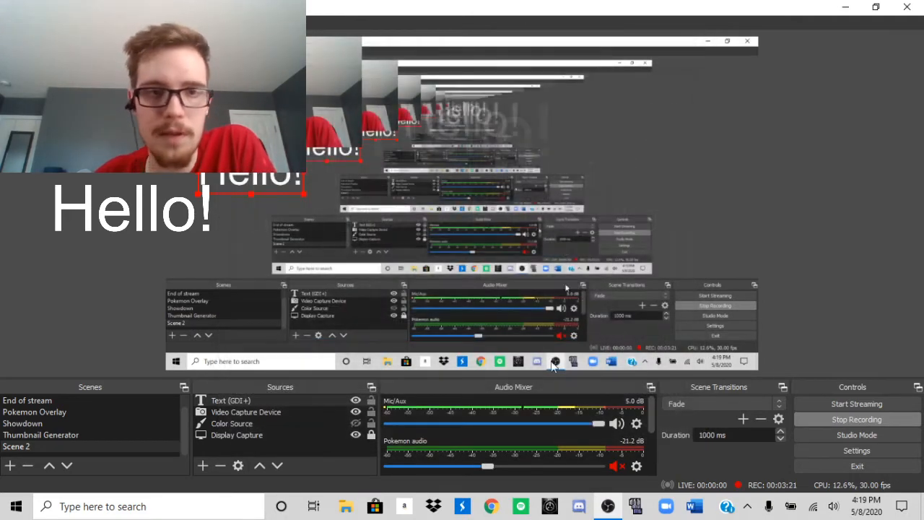
Rotate the "Hello!" text 90 degrees clockwise and turn it back 90 degrees counterclockwise
right_click(279, 174)
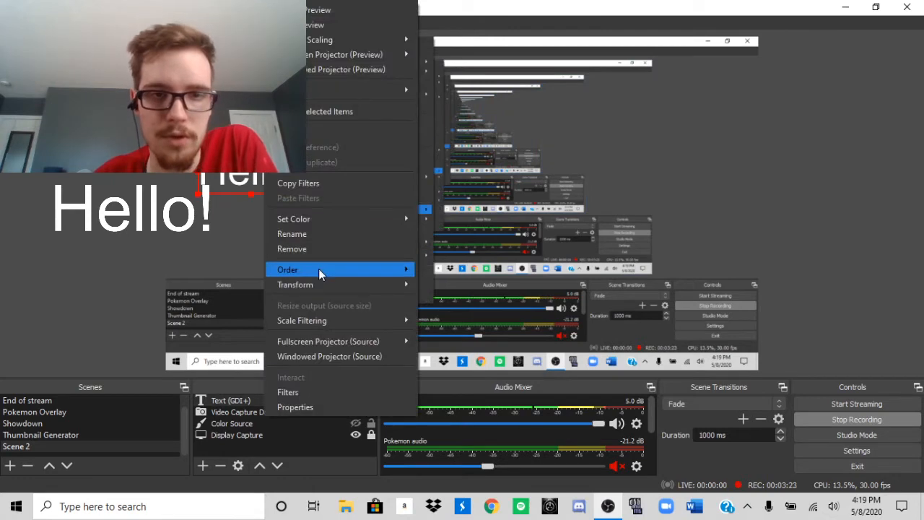
mouse_move(322, 285)
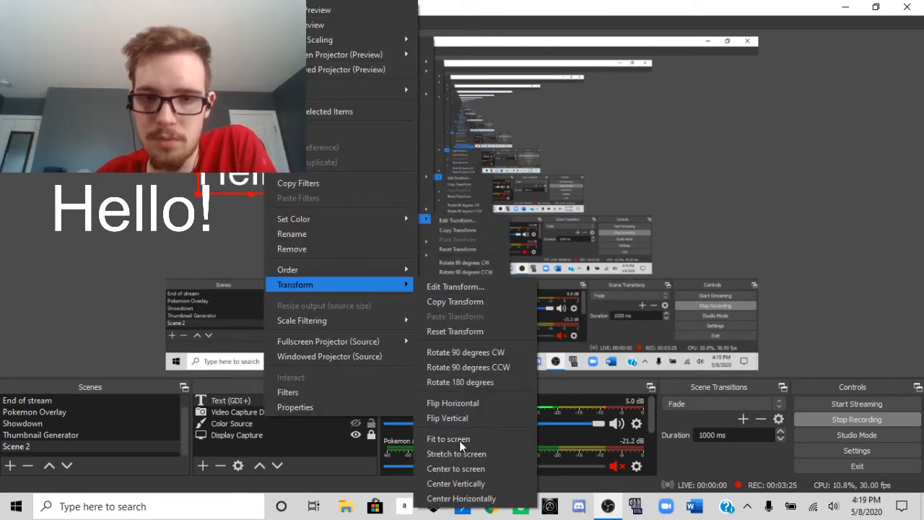
left_click(466, 353)
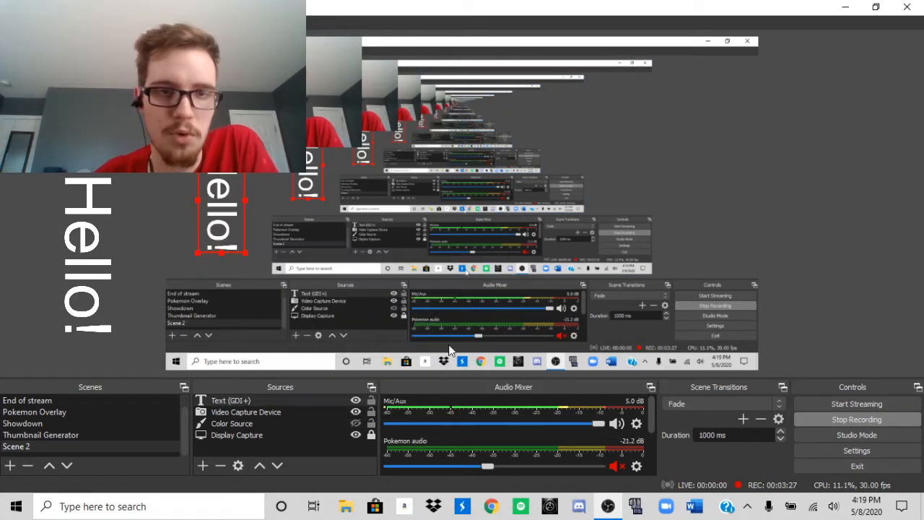
right_click(220, 205)
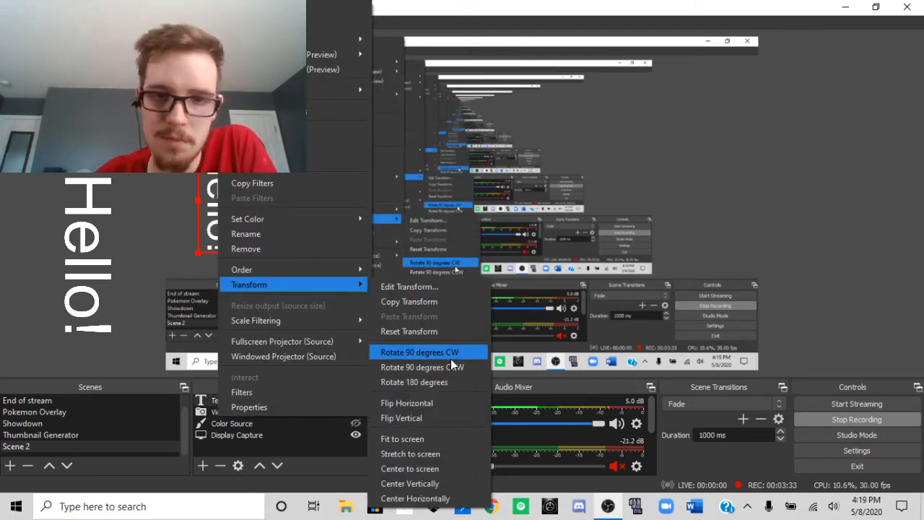
left_click(449, 353)
Move the "Hello!" text slightly to the left on the canvas and deselect it
left_click_drag(255, 169, 240, 169)
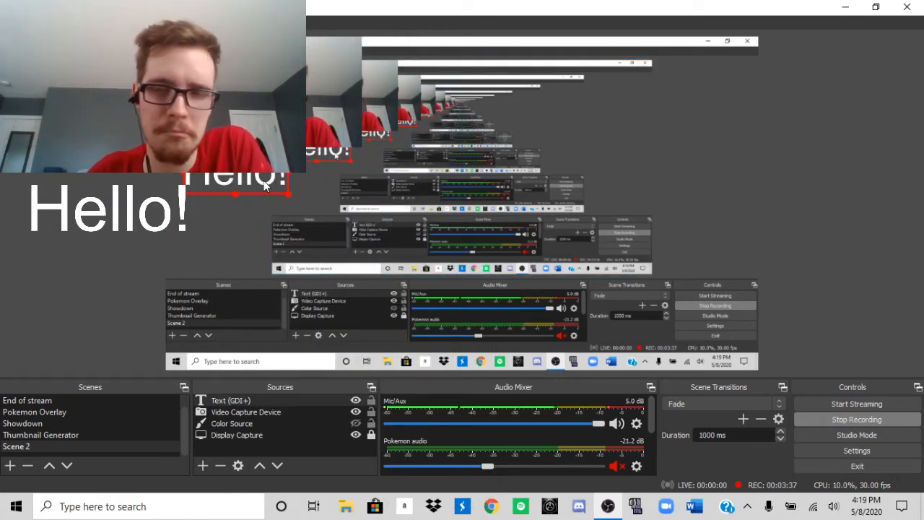
left_click(52, 322)
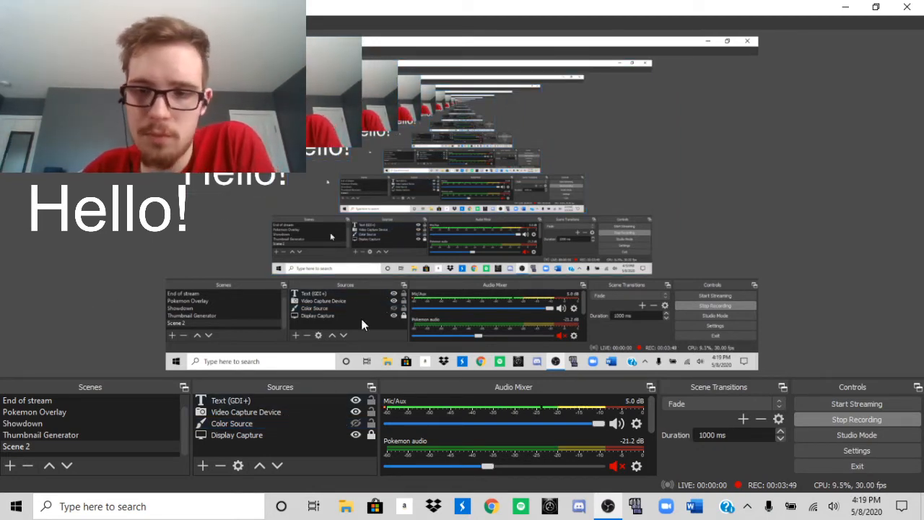
Set the scene transition to Cut and add a new scene
left_click(682, 403)
left_click(687, 418)
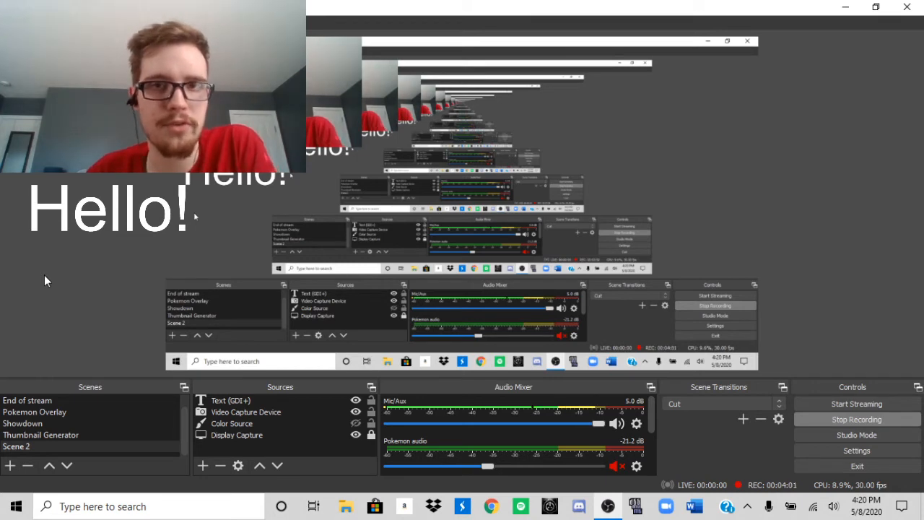
left_click(10, 465)
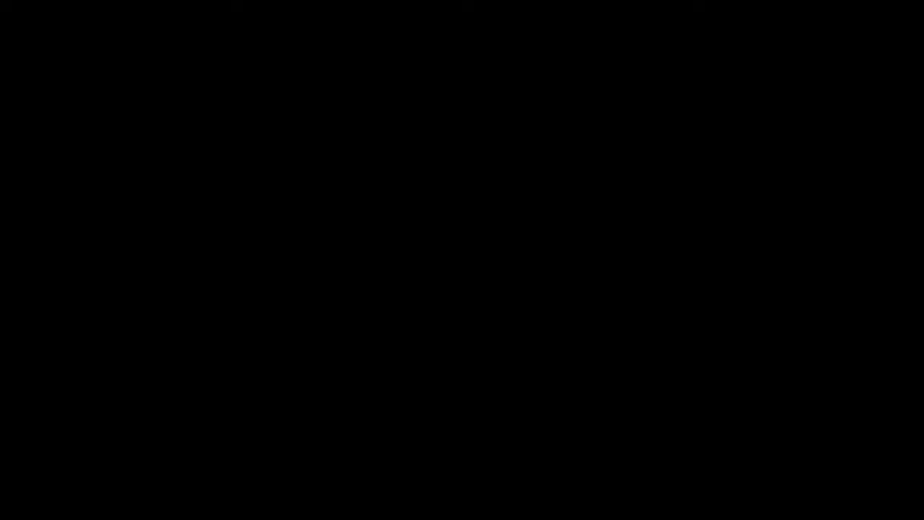
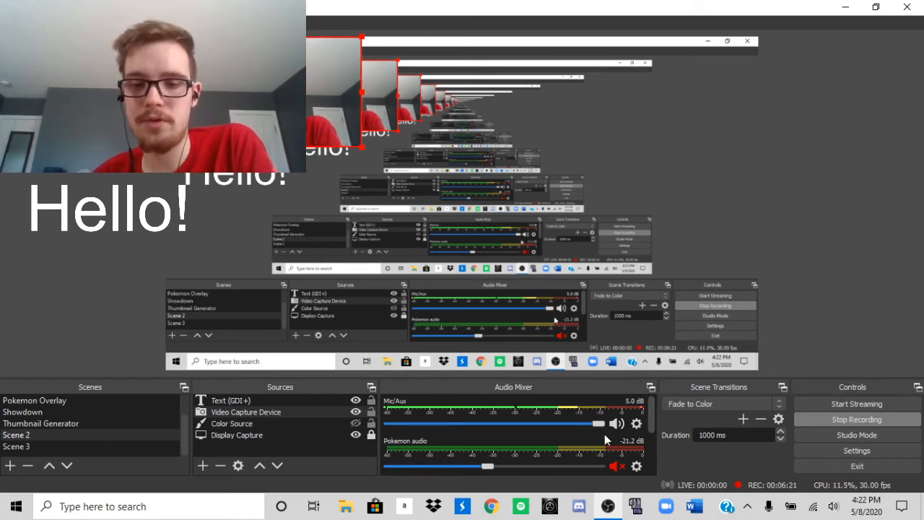
Set the Mic/Aux volume to 5 dB in the advanced audio properties
left_click_drag(600, 424, 604, 424)
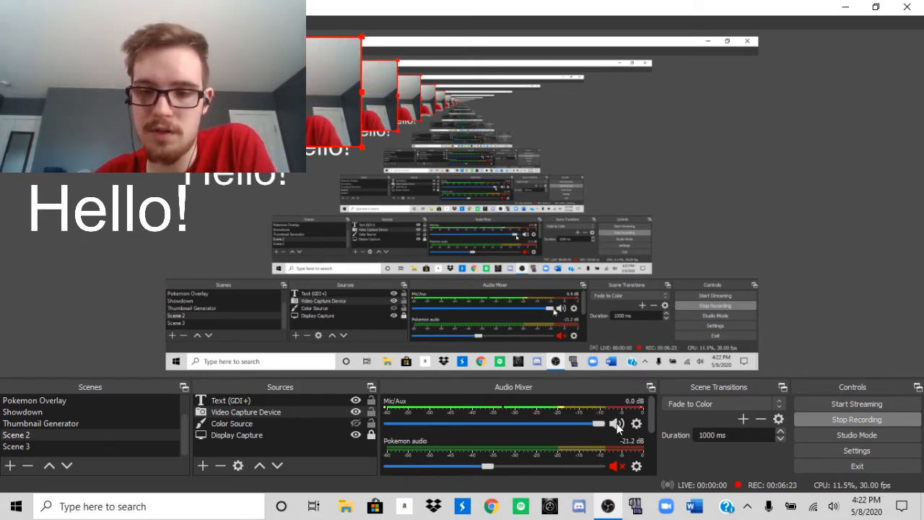
left_click(637, 424)
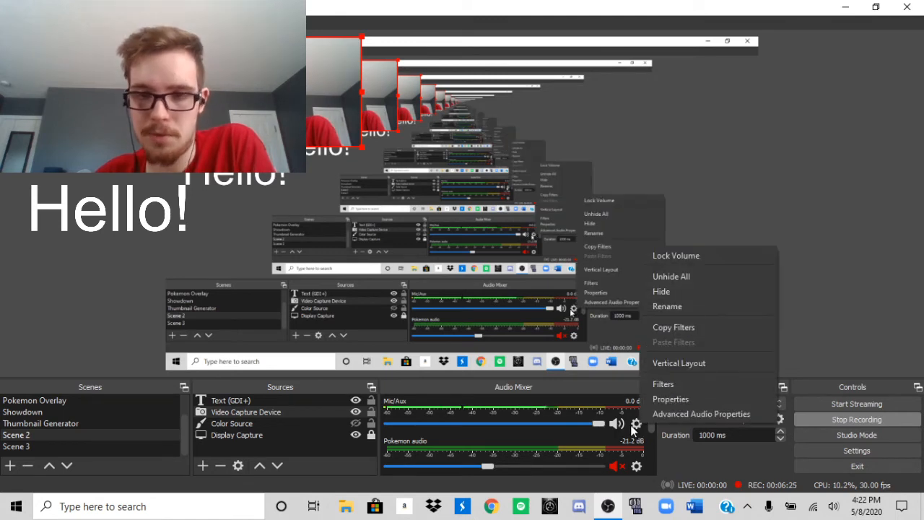
left_click(693, 412)
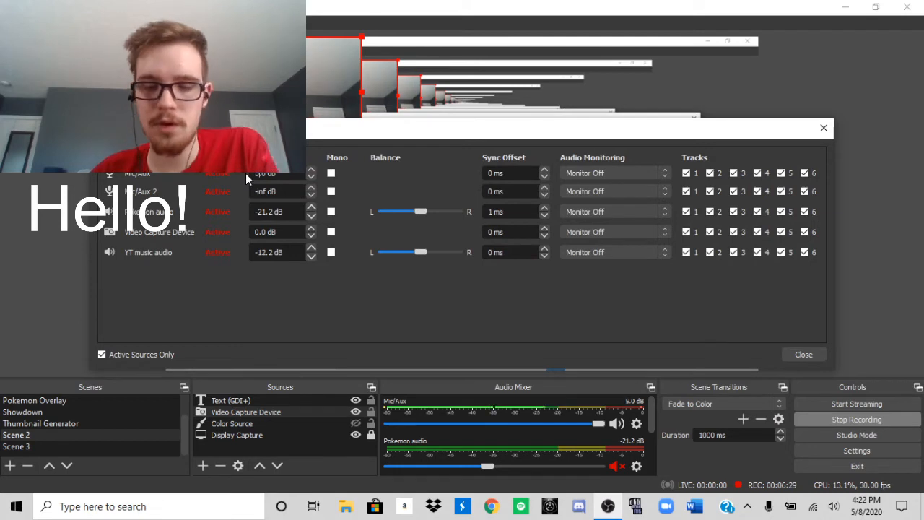
type("5")
key("Return")
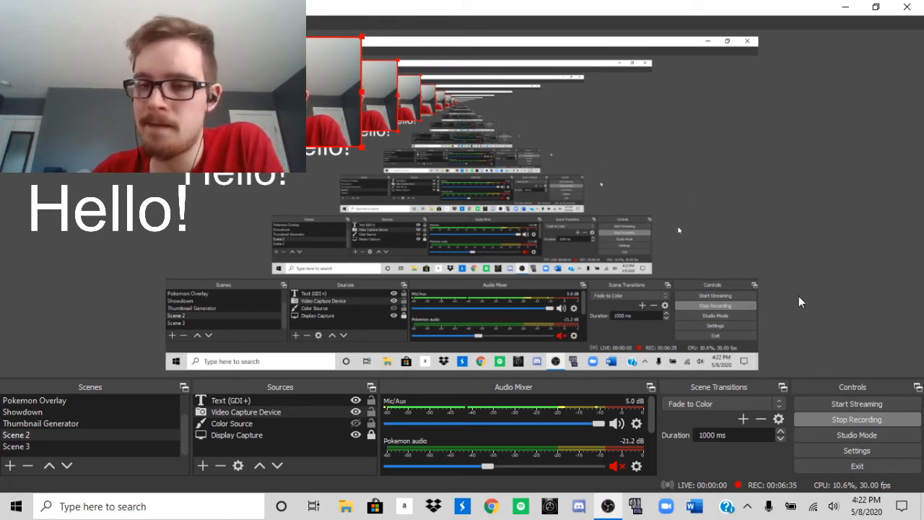
Look through all audio sources in the mixer, down to the video capture device and YT music audio
left_click_drag(649, 415, 642, 445)
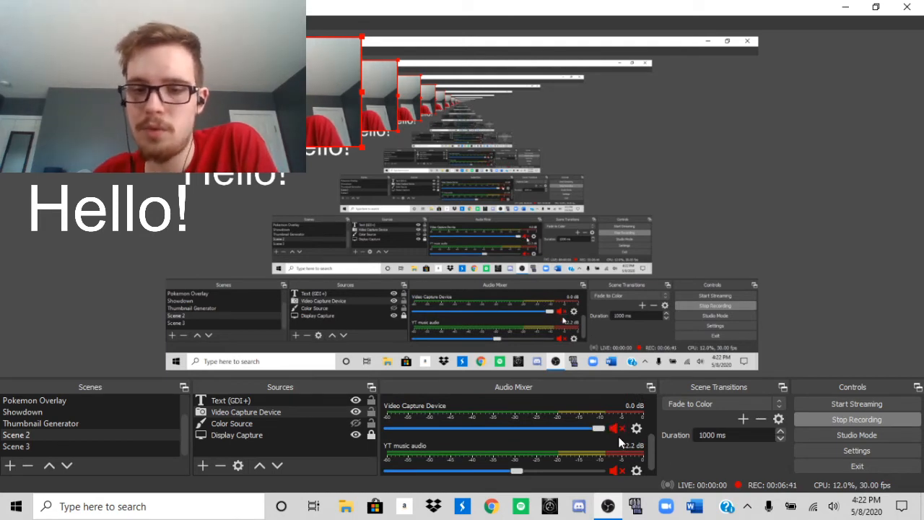
left_click_drag(652, 440, 652, 405)
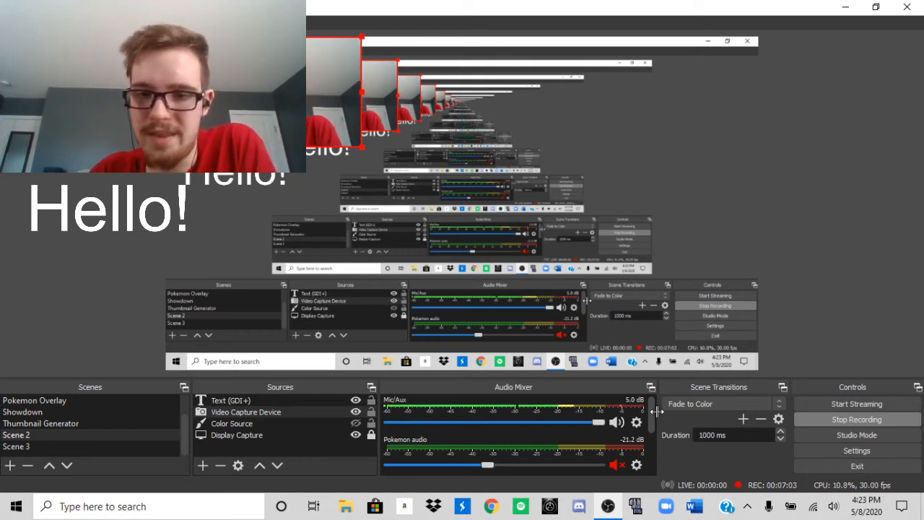
mouse_move(650, 413)
left_mouse_down()
mouse_move(649, 424)
mouse_move(647, 409)
left_mouse_up()
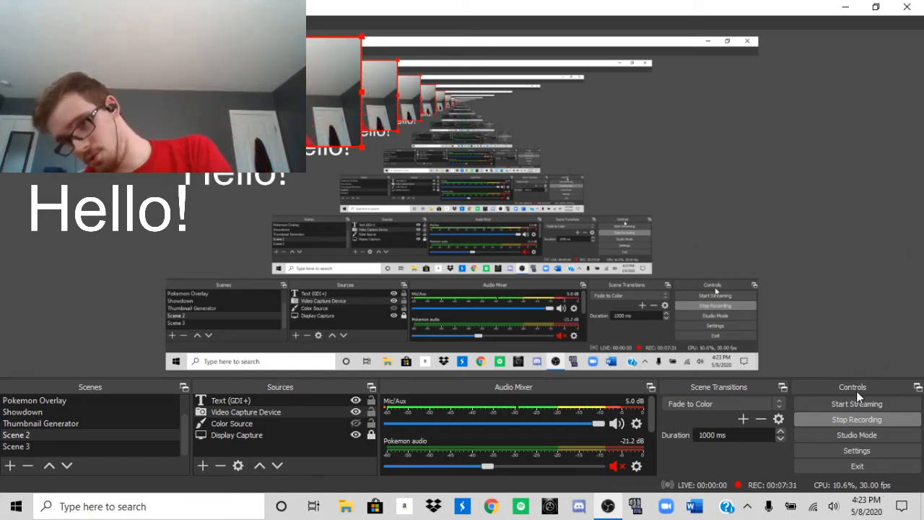
Transition the program output to Scene 3 and back to Scene 2 in Studio Mode, and leave Studio Mode
left_click(851, 434)
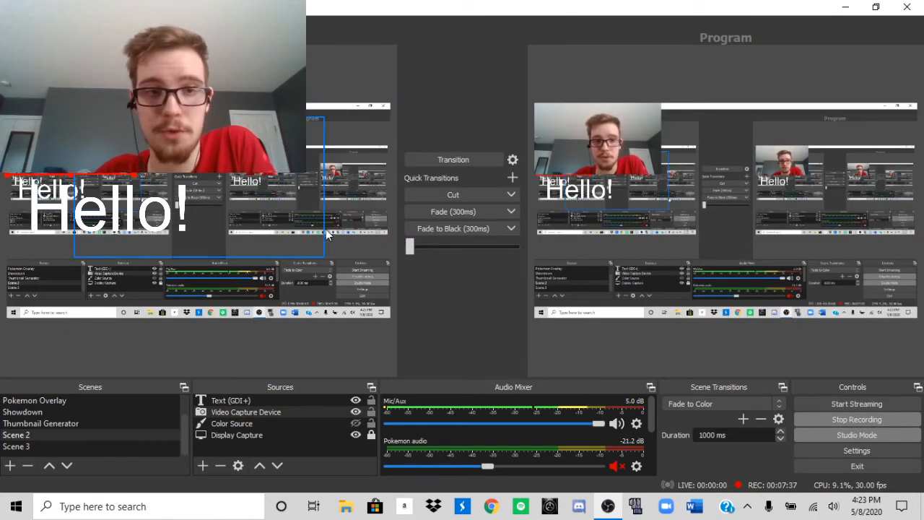
left_click(71, 445)
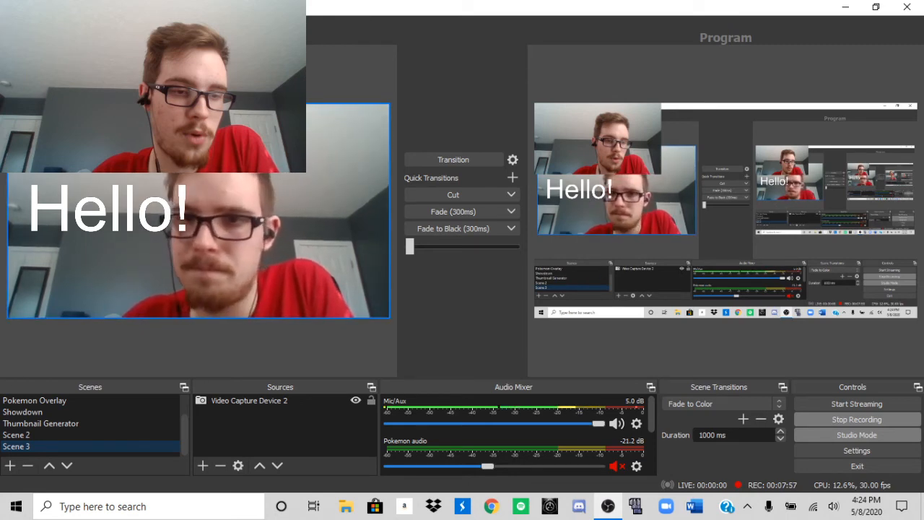
left_click(441, 162)
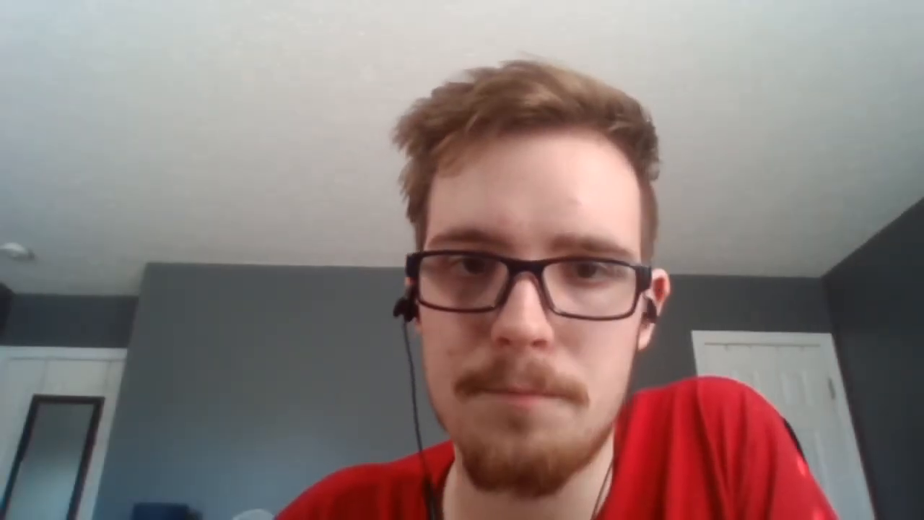
left_click(450, 160)
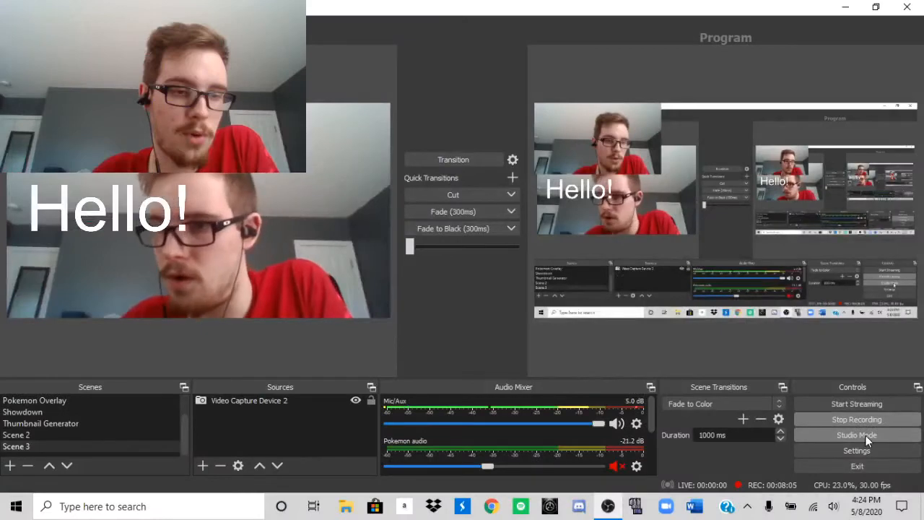
left_click(865, 434)
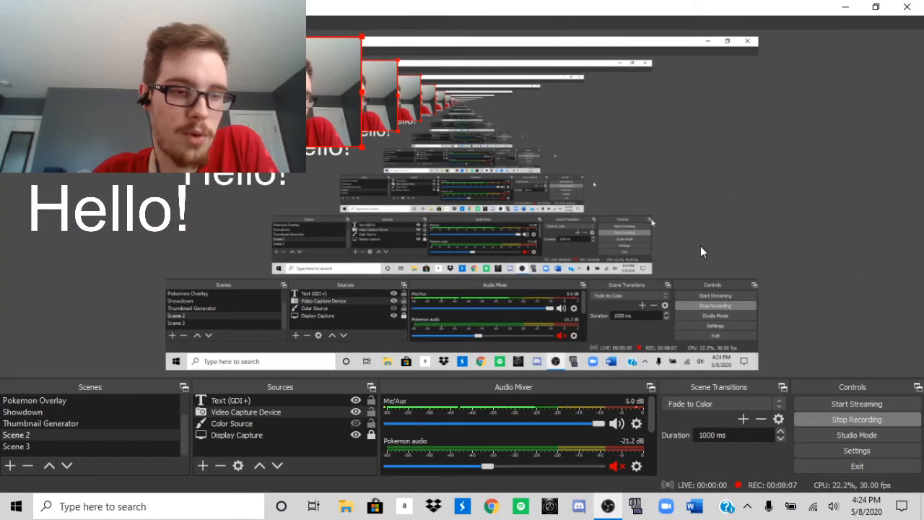
Check the "Deactivate when not showing" option in the Video Capture Device properties of Scene 2
left_click(249, 414)
right_click(250, 414)
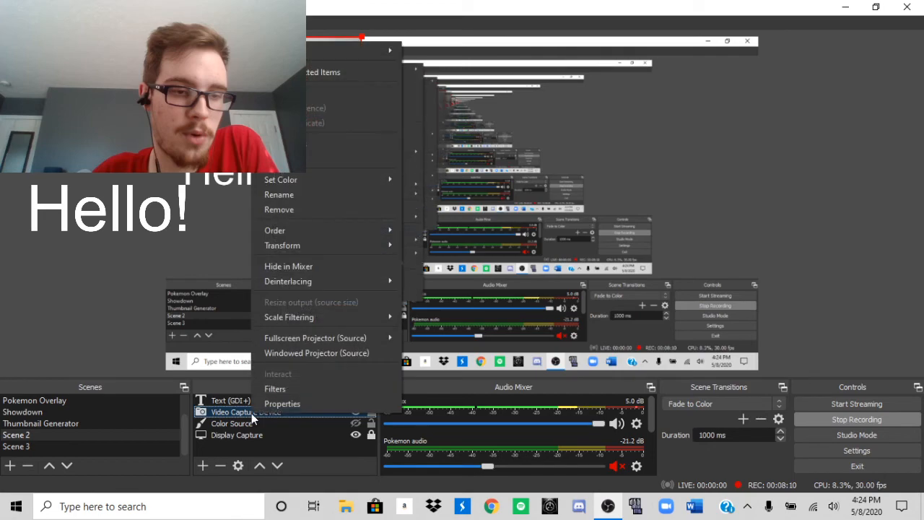
left_click(295, 398)
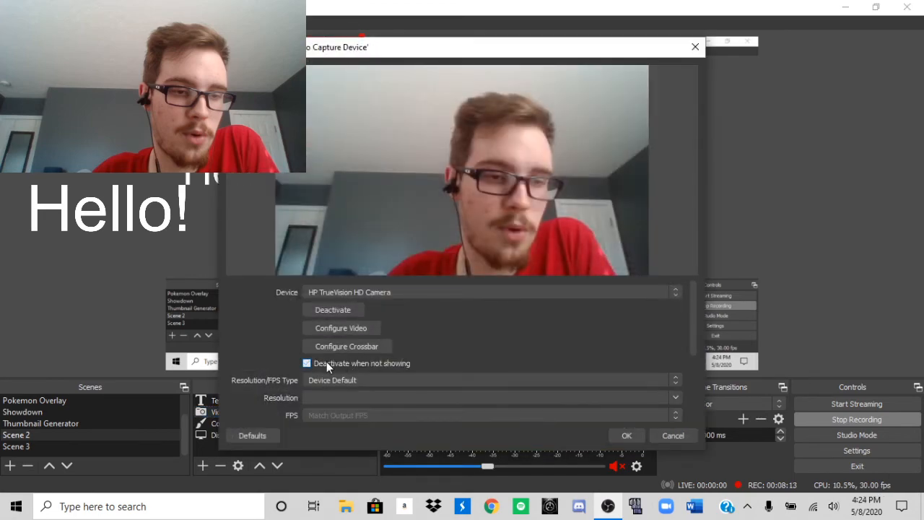
left_click(618, 437)
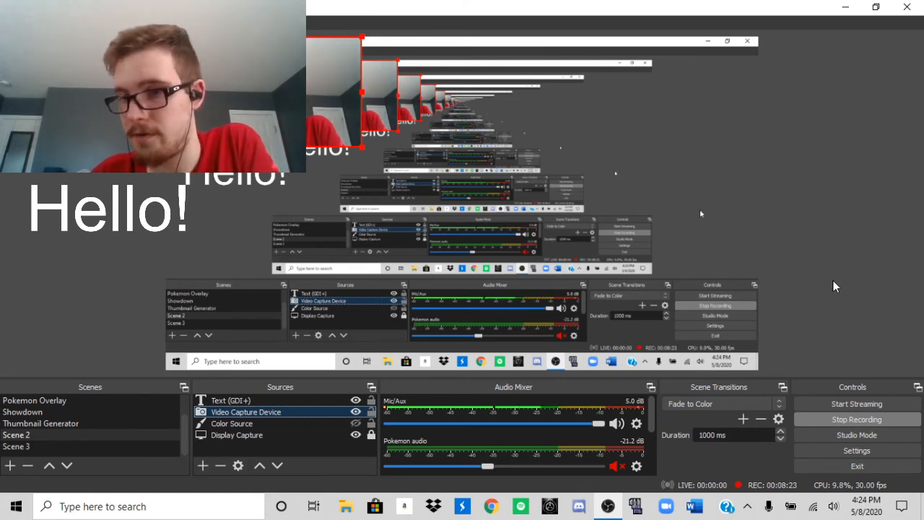
Examine the stream settings and the list of available streaming services, keeping YouTube / YouTube Gaming as the service
left_click(857, 451)
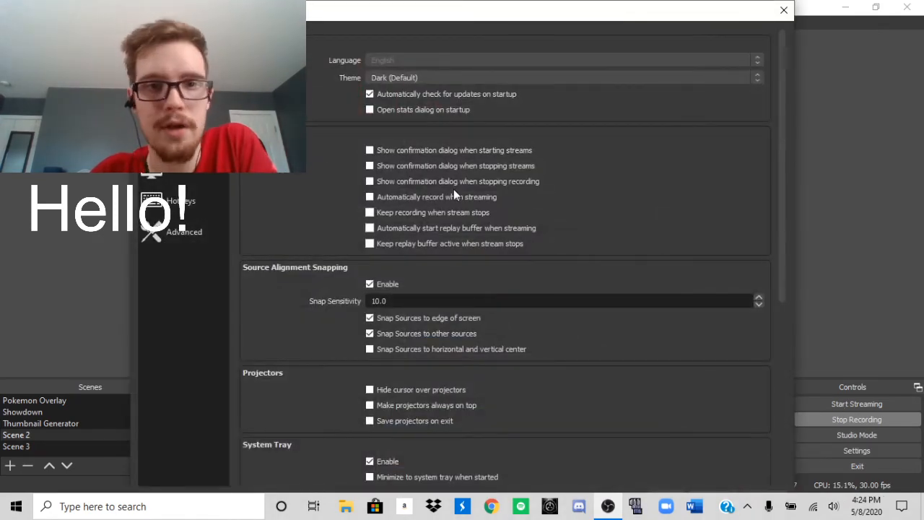
left_click_drag(489, 10, 503, 169)
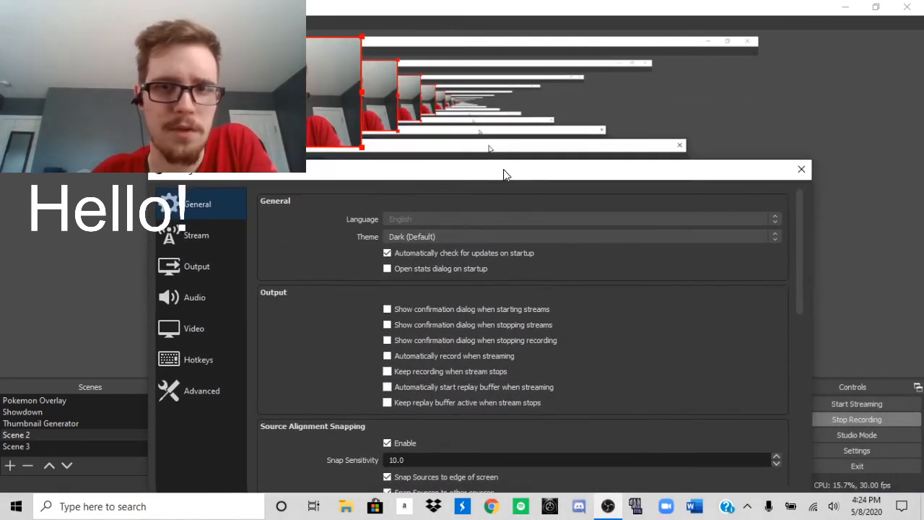
left_click(201, 244)
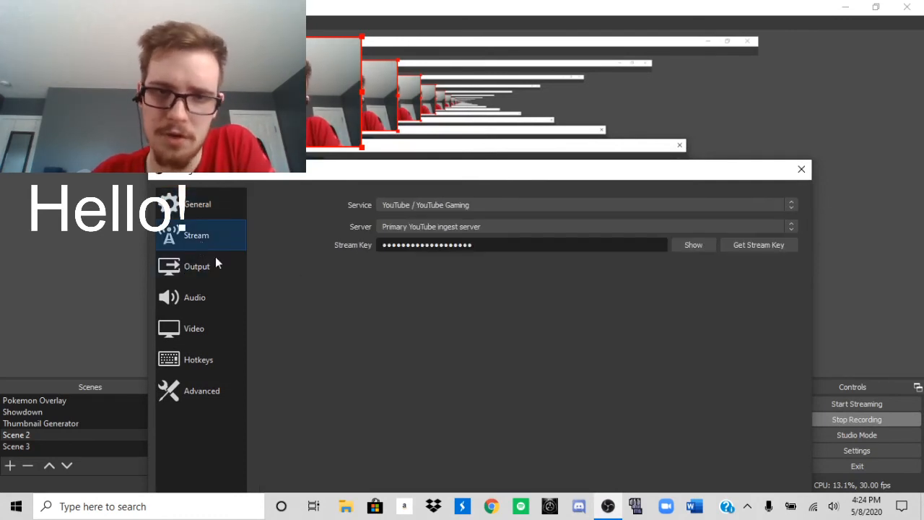
left_click(461, 208)
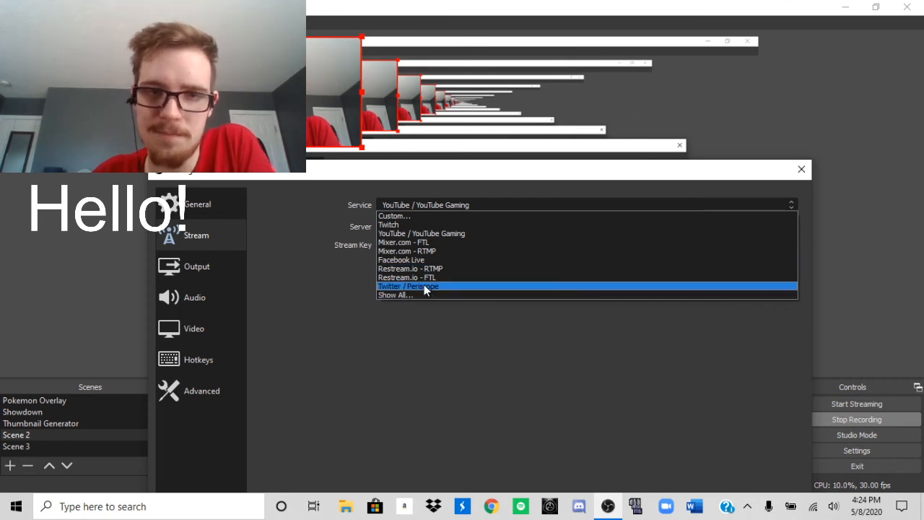
left_click(427, 205)
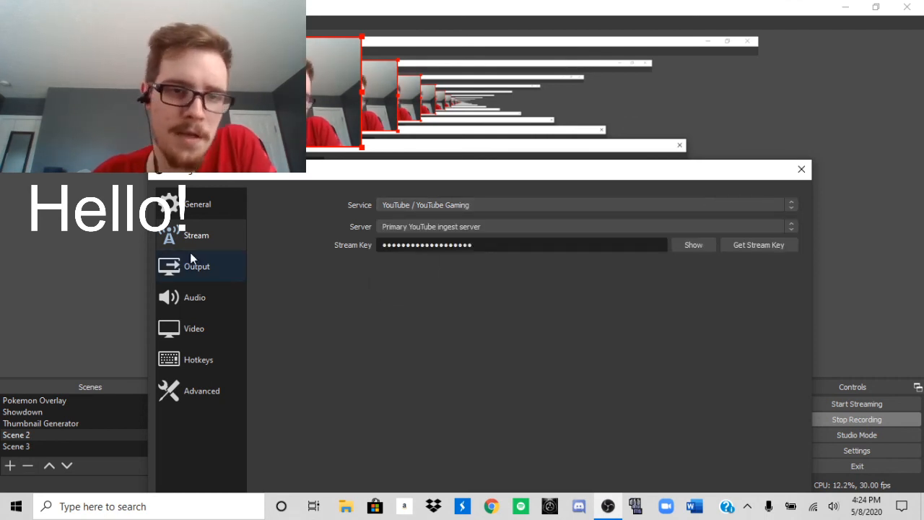
Examine the output, audio, video and advanced settings, and close the settings
left_click(199, 274)
left_click(213, 296)
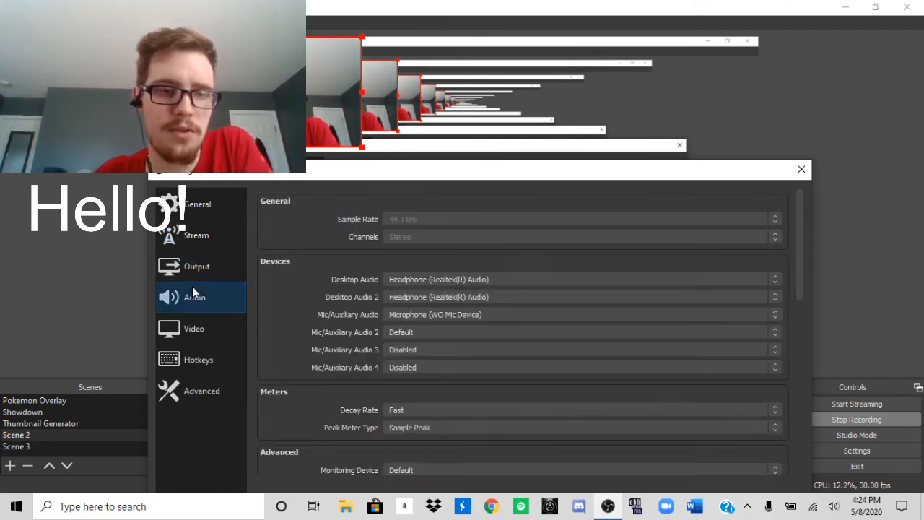
left_click(181, 330)
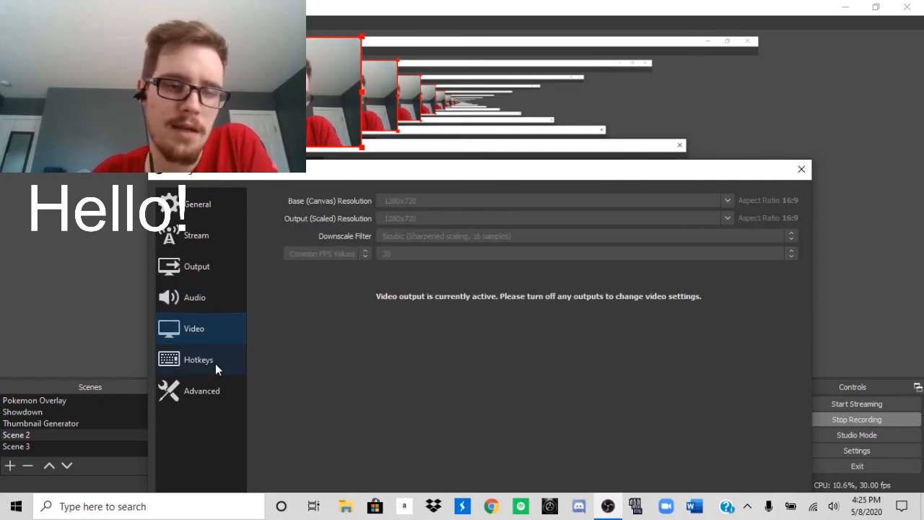
left_click(227, 397)
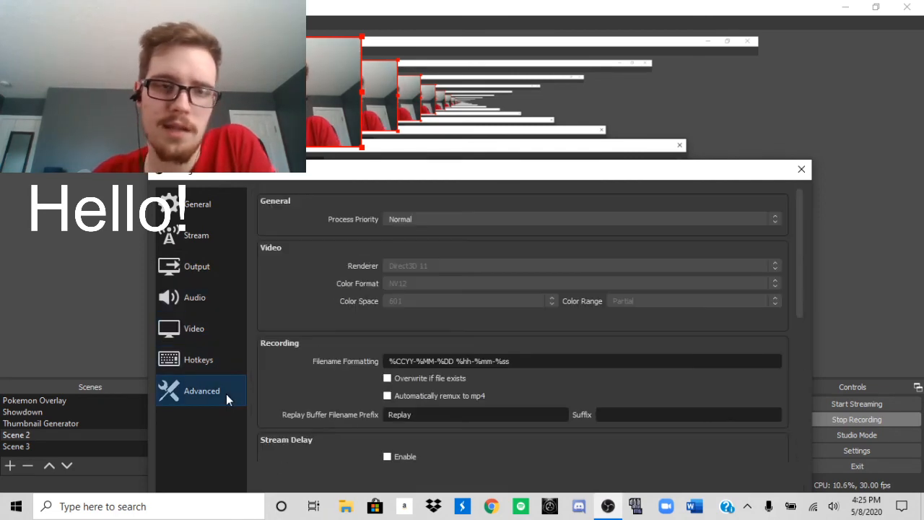
left_click(801, 170)
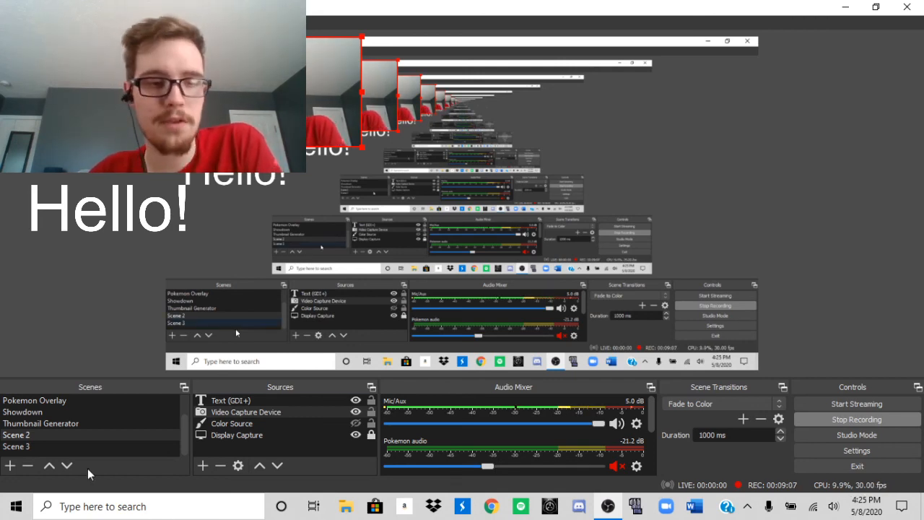
Switch to Scene 3 to output only the full-screen webcam
left_click(63, 446)
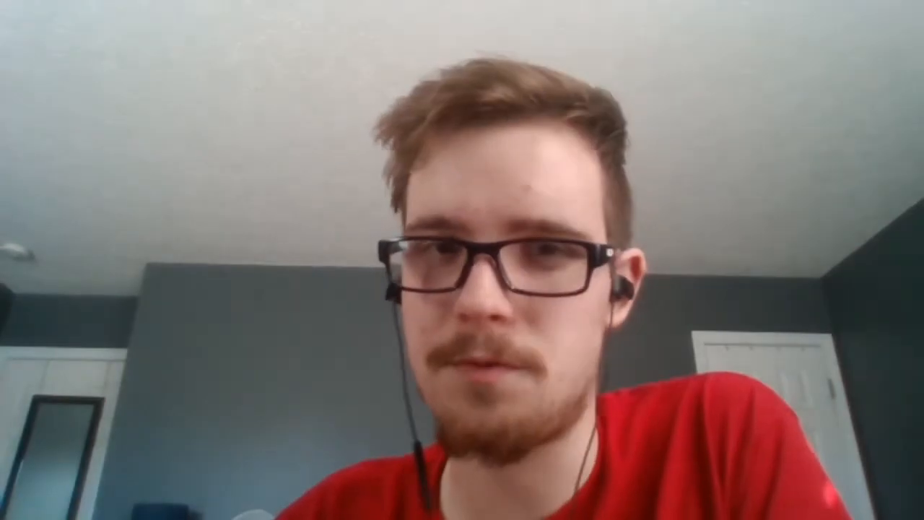